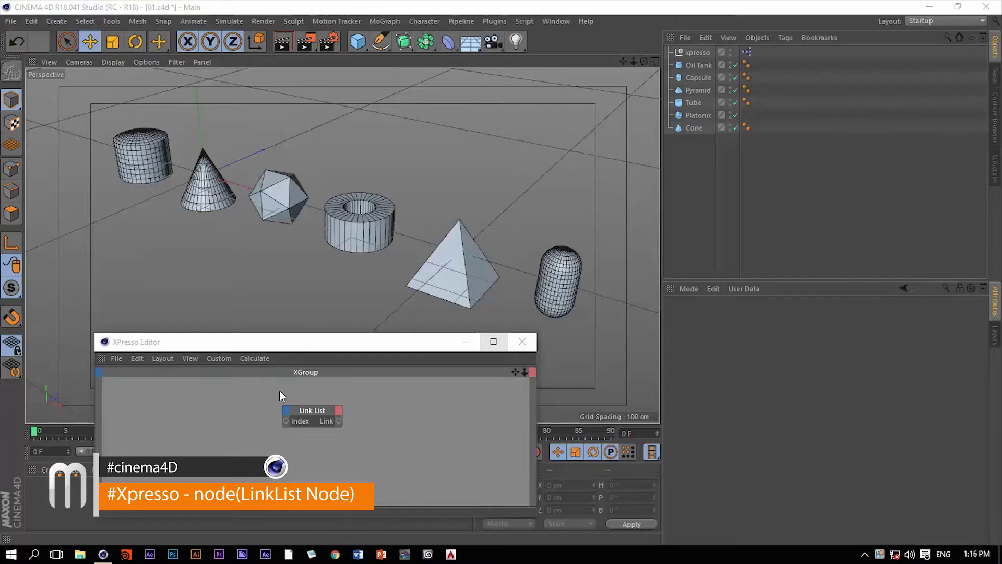
Select the Link List node and highlight all six linked objects: Oil Tank, Capsule, Pyramid, Tube, Platonic, Cone
click(297, 410)
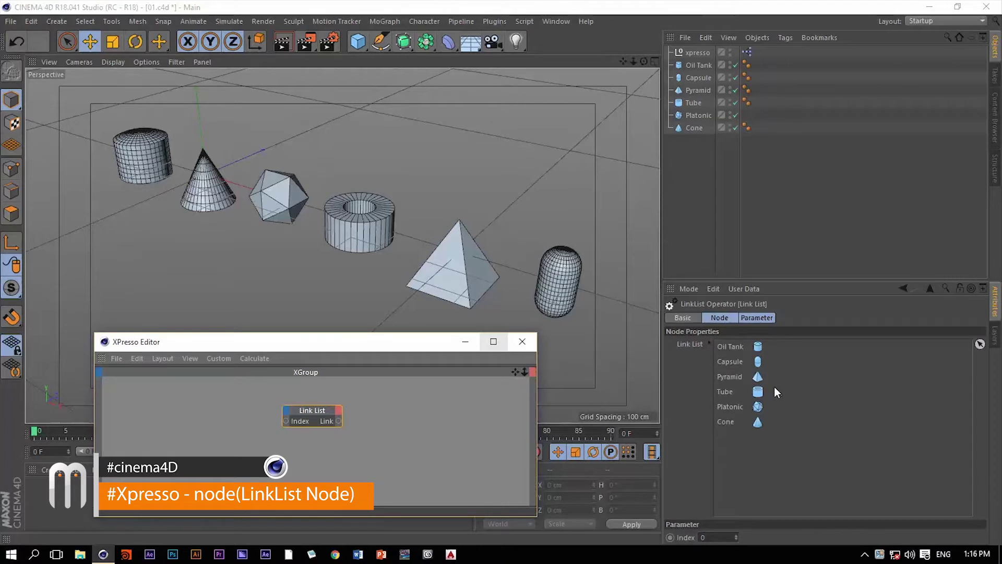
click(776, 465)
key(ctrl+a)
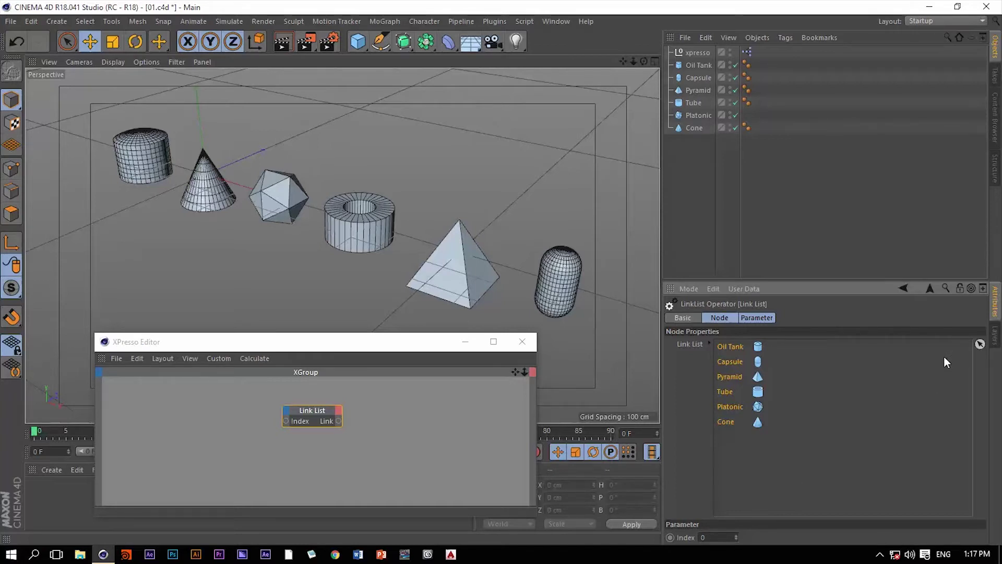
Create a MoGraph Matrix object and switch its distribution Mode to Object
click(378, 19)
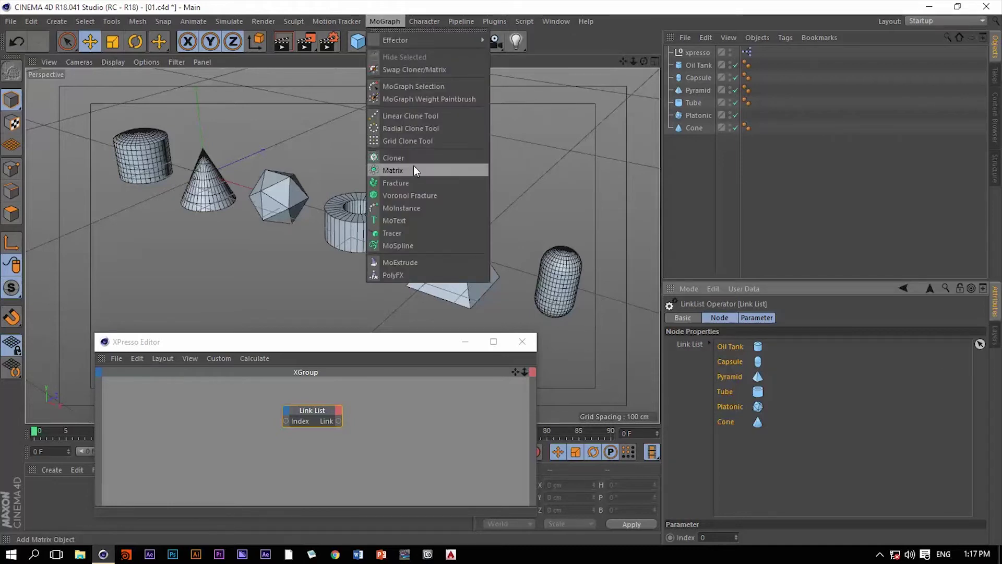
click(393, 170)
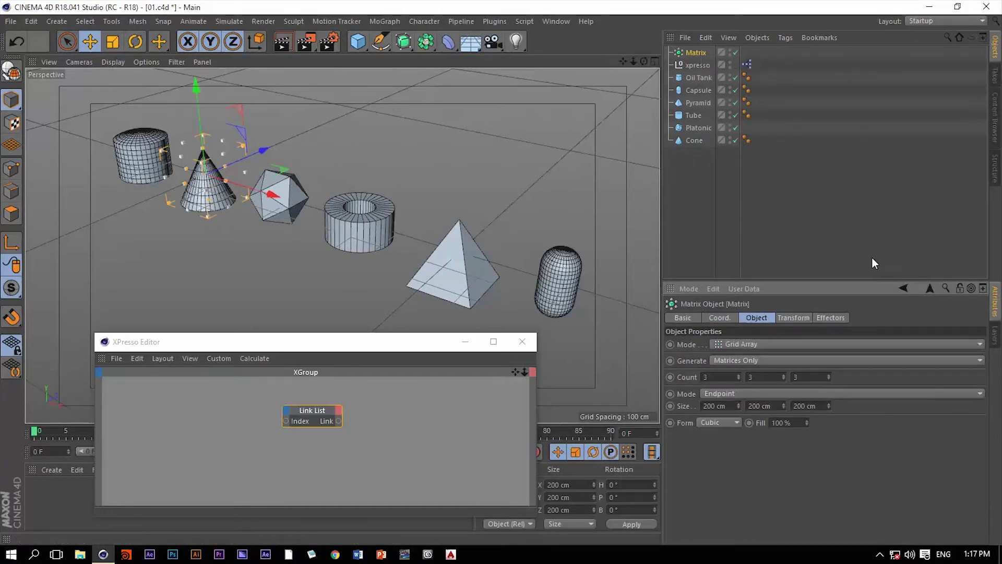
click(720, 345)
click(750, 359)
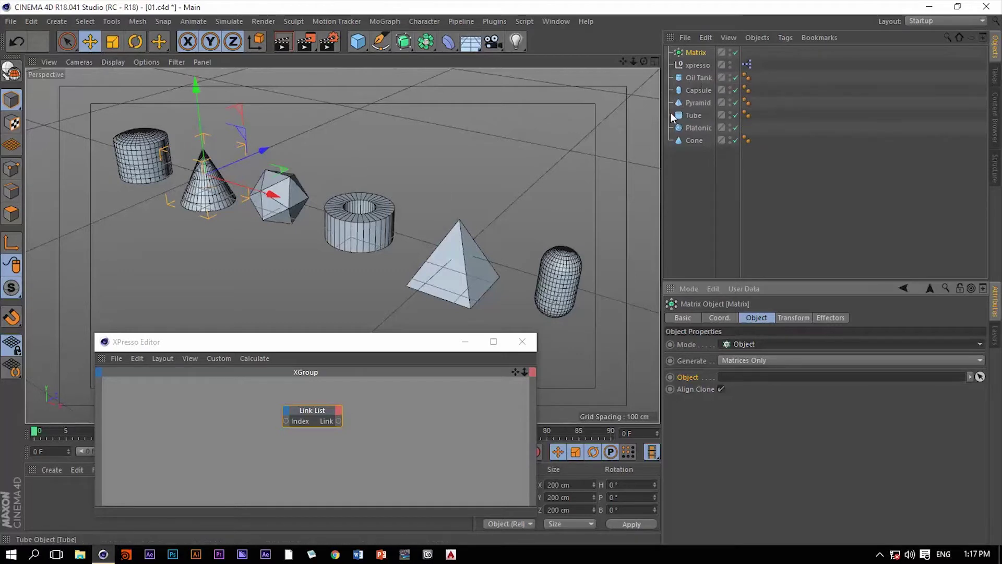
Drop the Pyramid, then the Capsule, into the Matrix's Object link field
drag(701, 102, 738, 375)
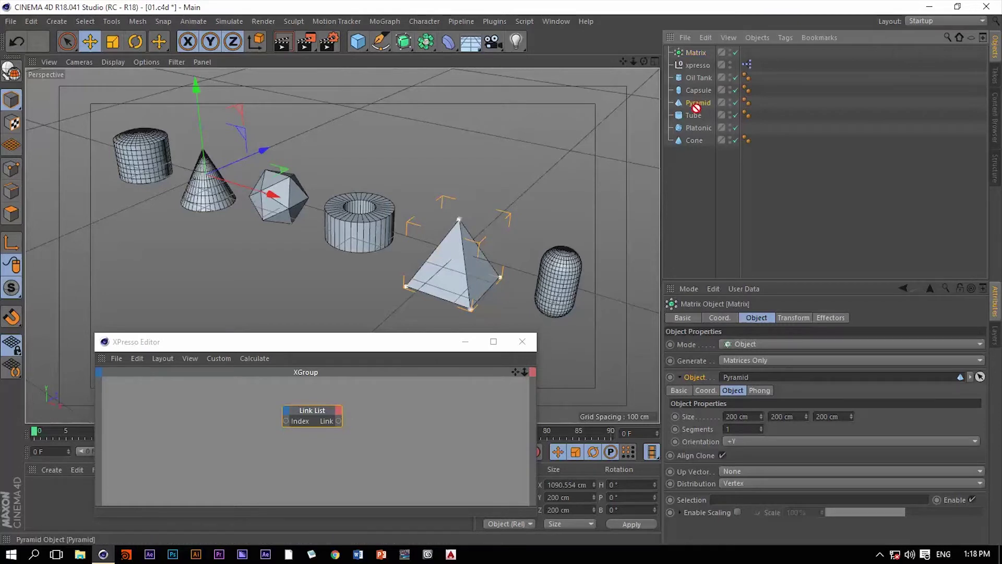
drag(699, 90, 737, 378)
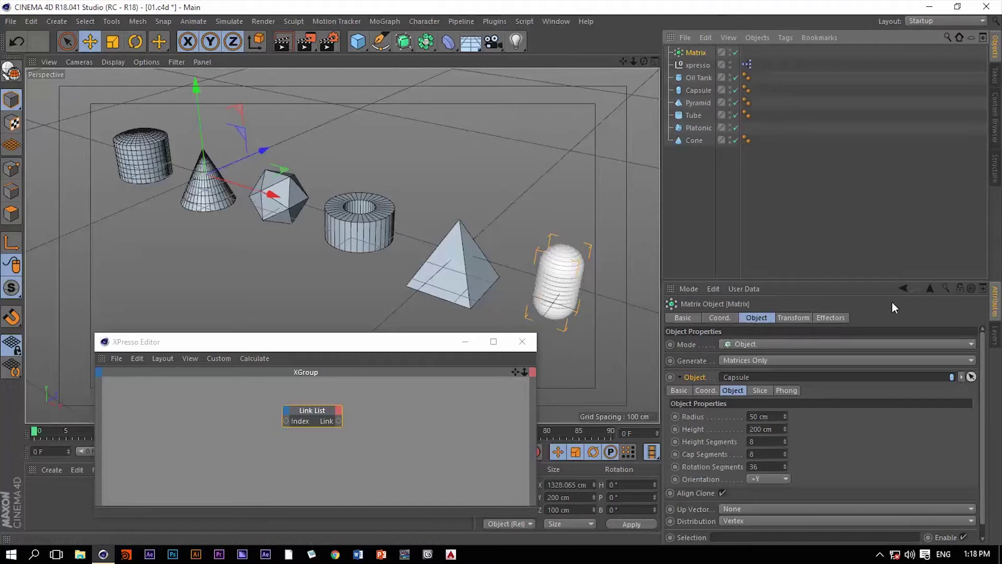
Set the Matrix display colour to a saturated cyan in the Transform tab
click(787, 318)
click(719, 402)
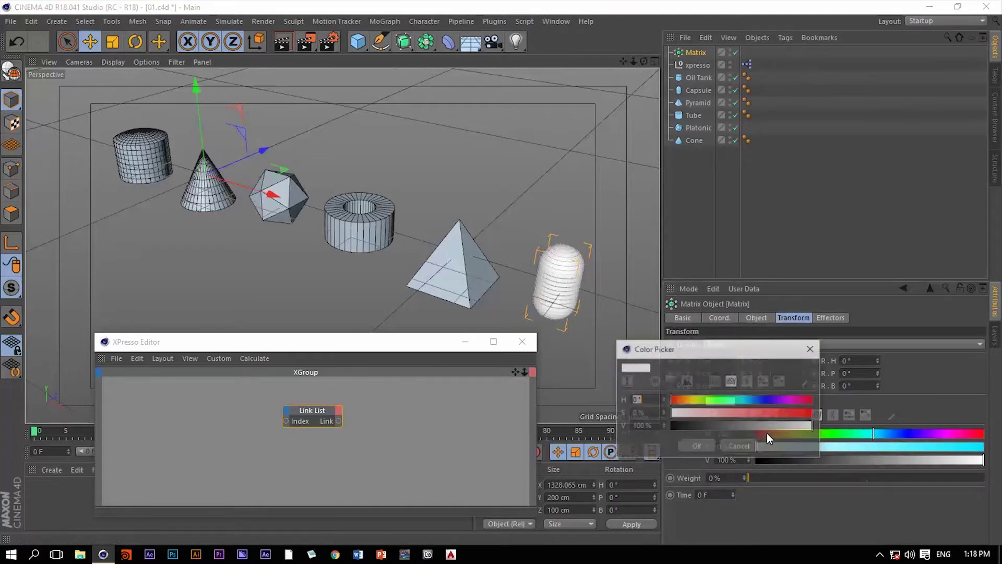
click(744, 400)
drag(751, 413, 789, 426)
click(697, 446)
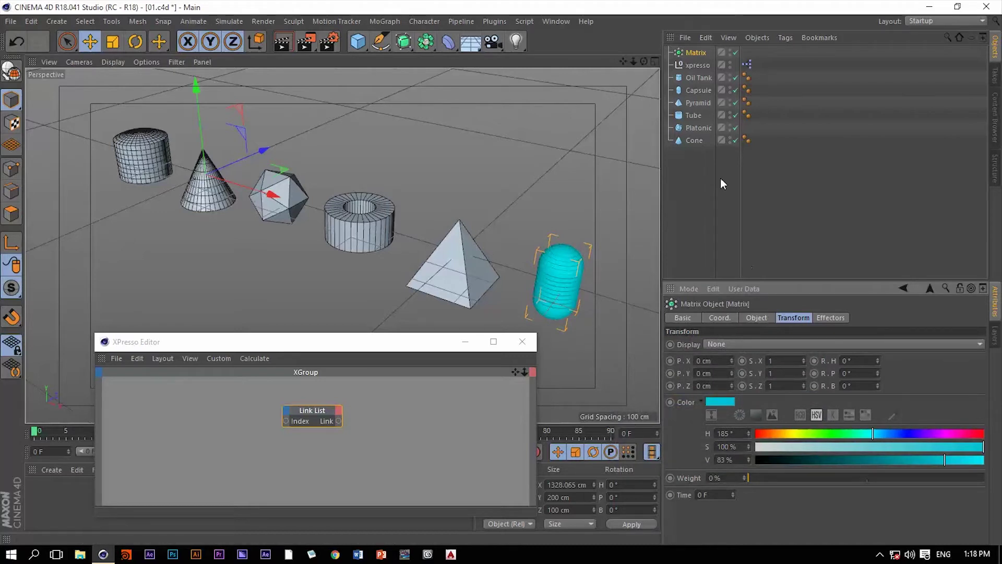
click(755, 317)
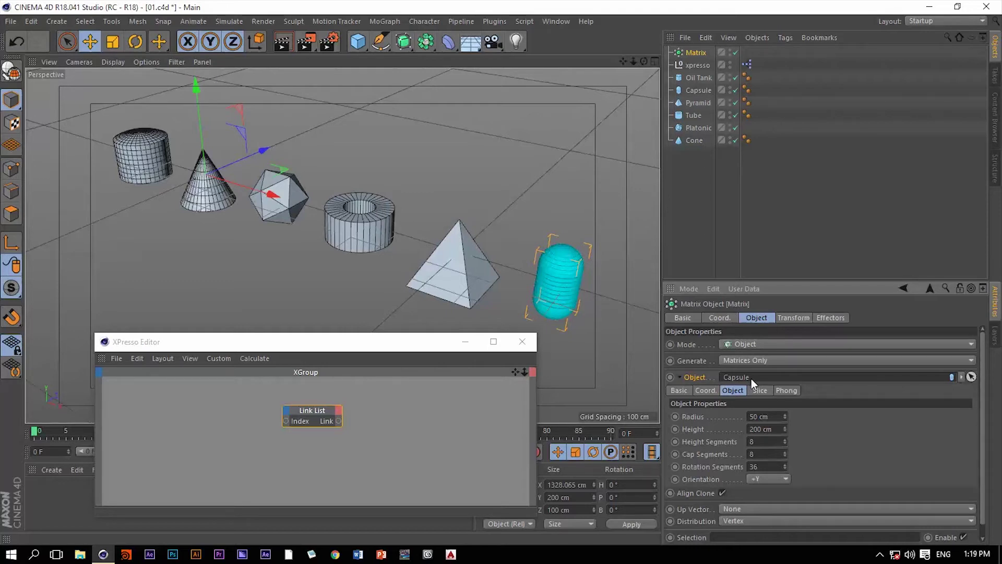
Select the Capsule and Pyramid objects, then reselect the Matrix
click(695, 90)
click(694, 102)
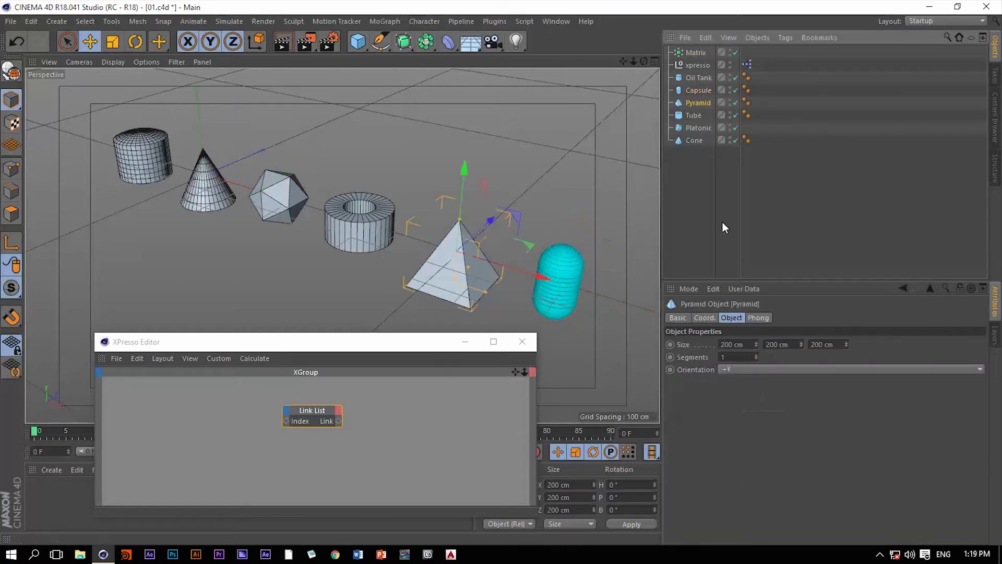
click(697, 53)
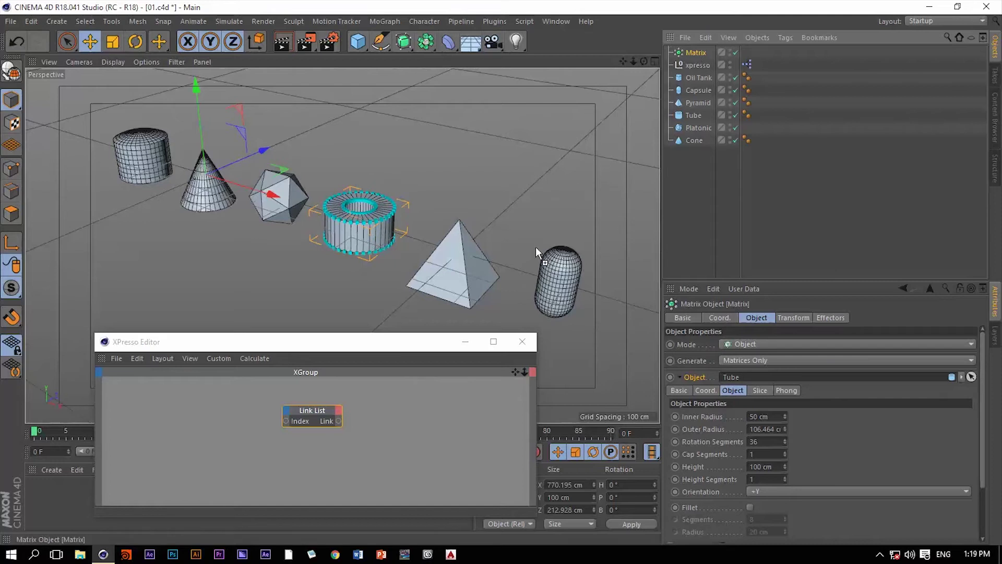
Add the Matrix as an XPresso node and wire the Link List's Link output into its Object input
drag(445, 426, 450, 421)
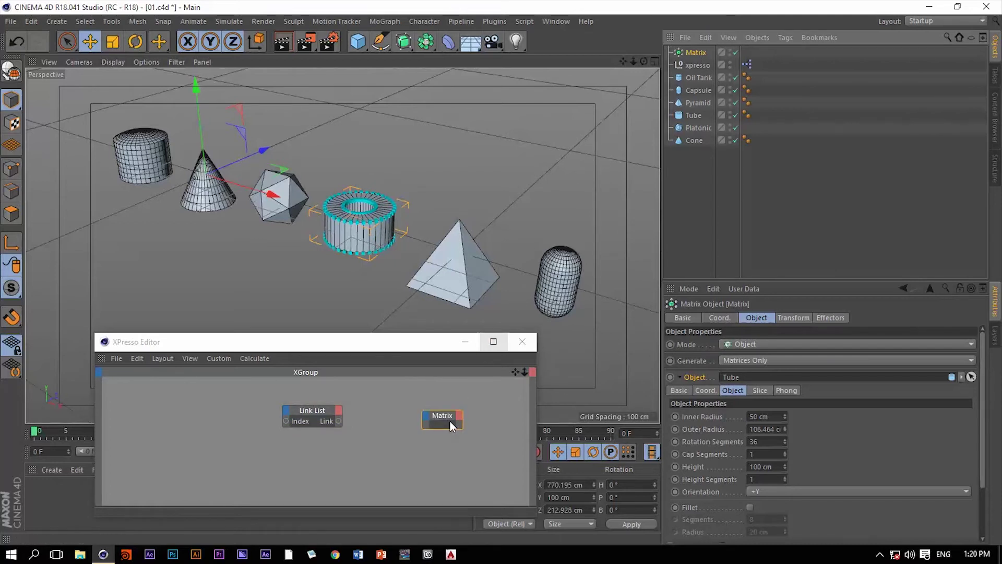
click(426, 416)
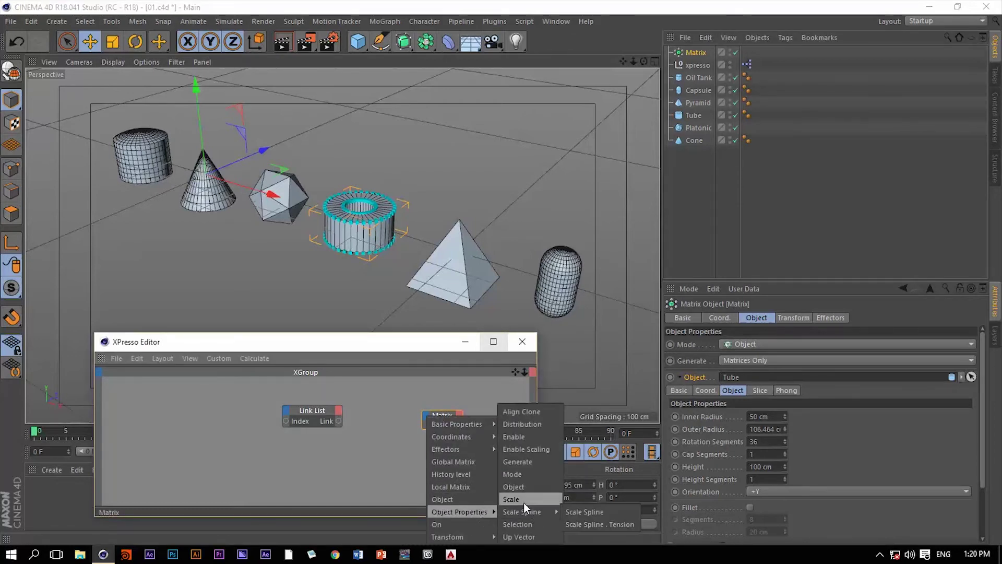
click(519, 490)
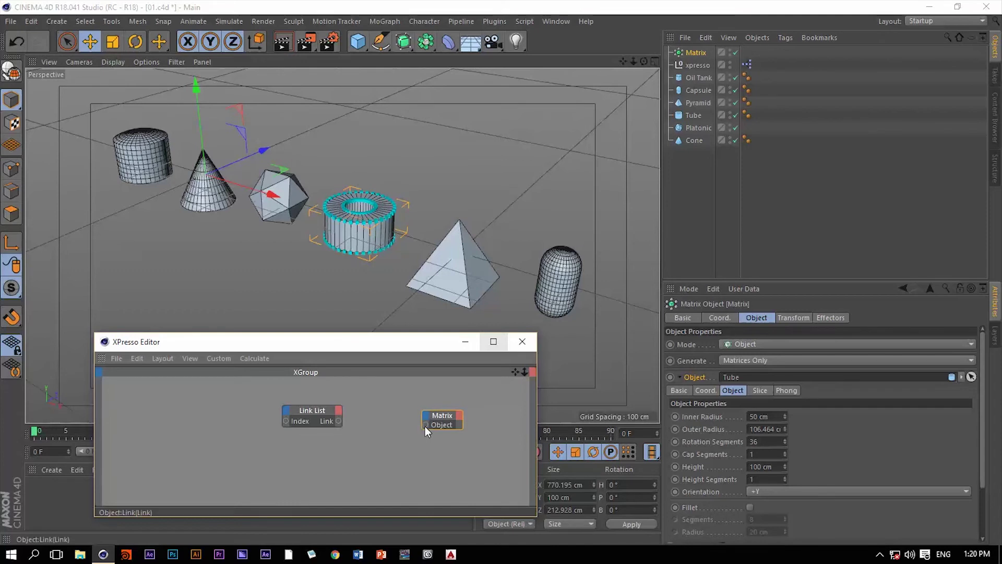
drag(424, 426, 338, 421)
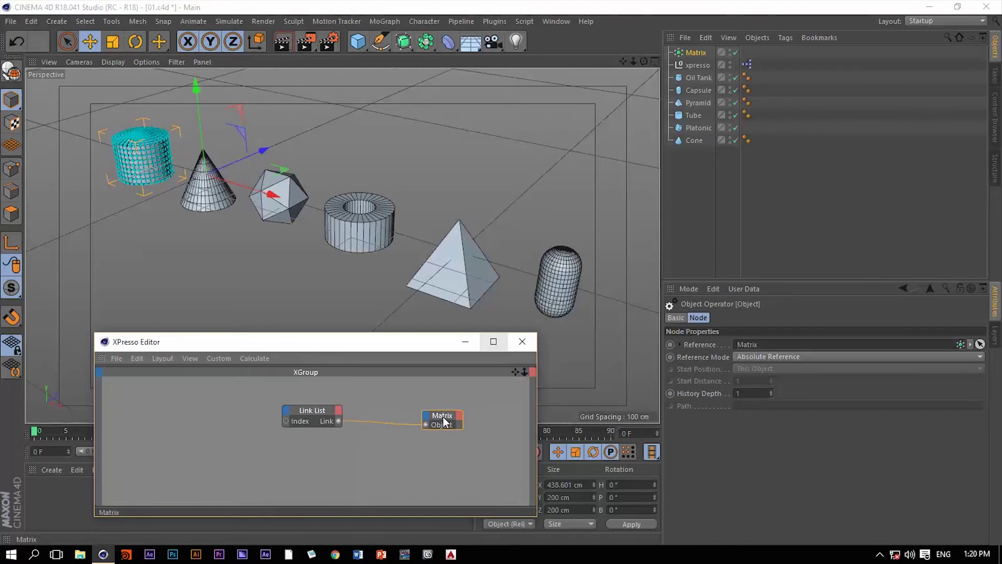
click(309, 410)
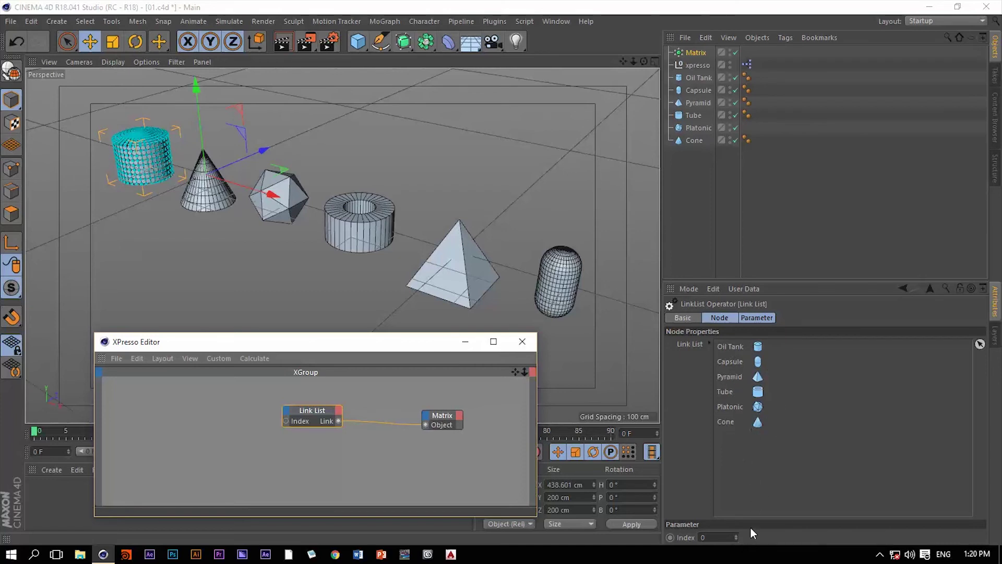
Raise the Link List Index to 5 so the Matrix moves to the Cone, and add a Count output port
click(738, 535)
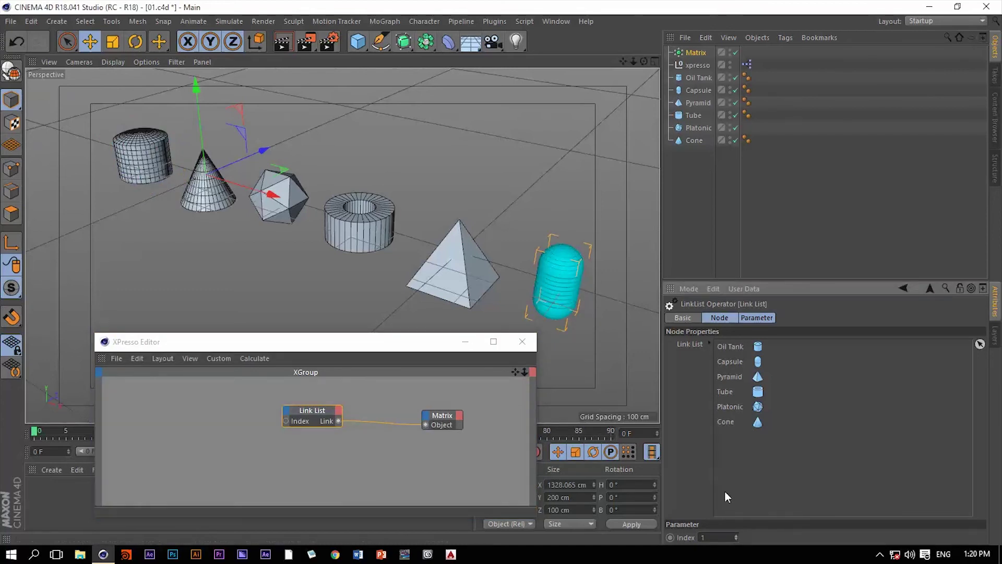
click(736, 535)
click(735, 534)
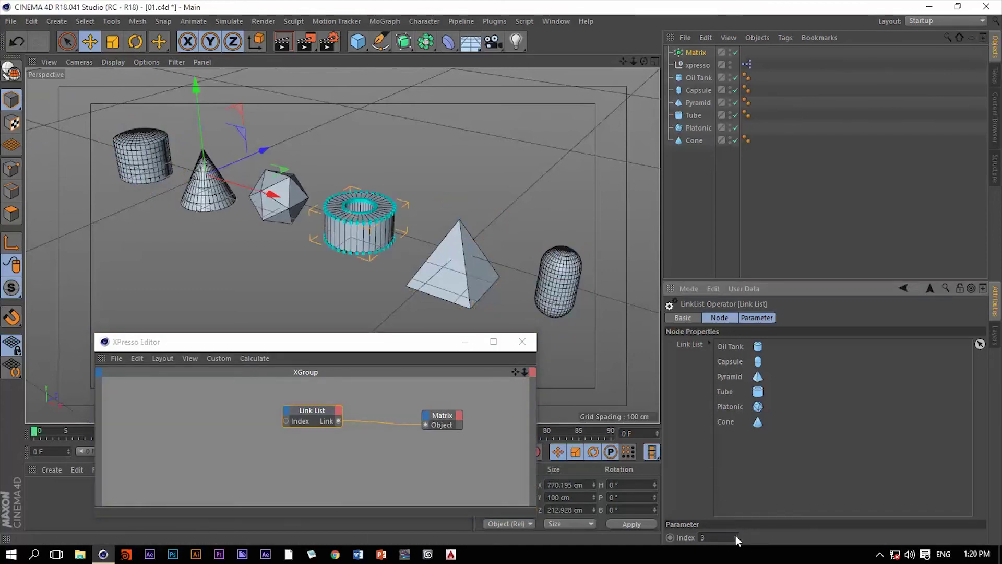
click(736, 534)
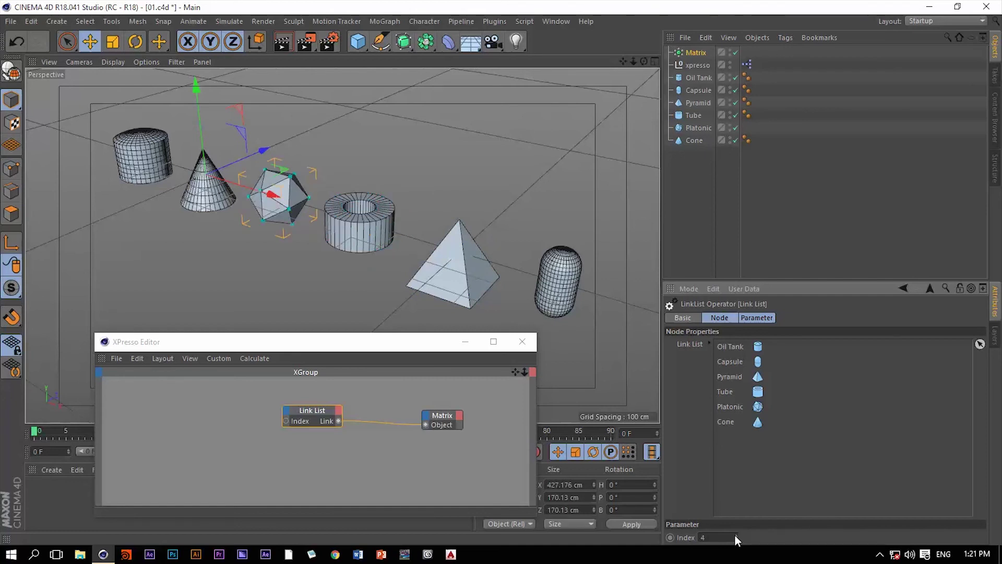
click(736, 536)
click(338, 411)
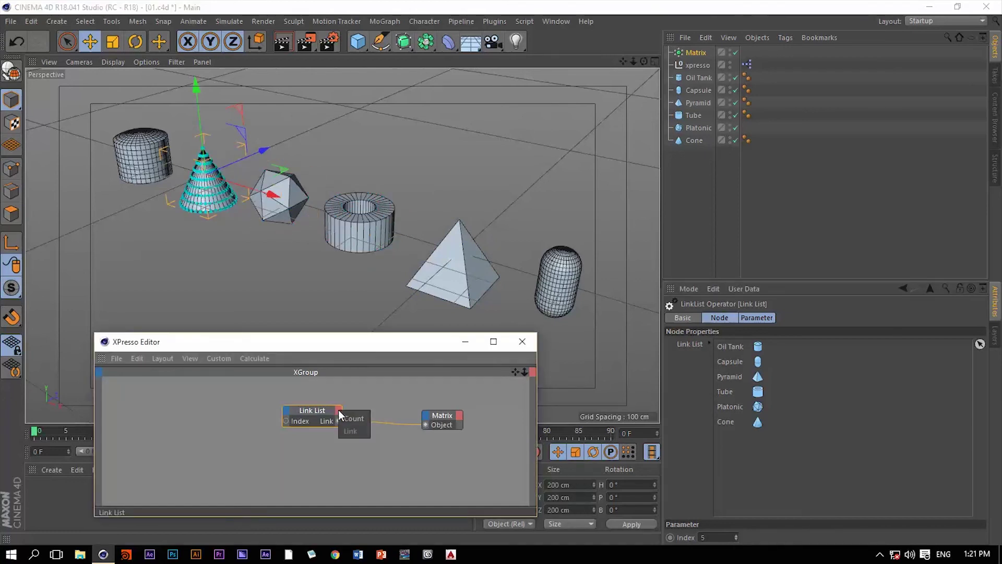
click(356, 419)
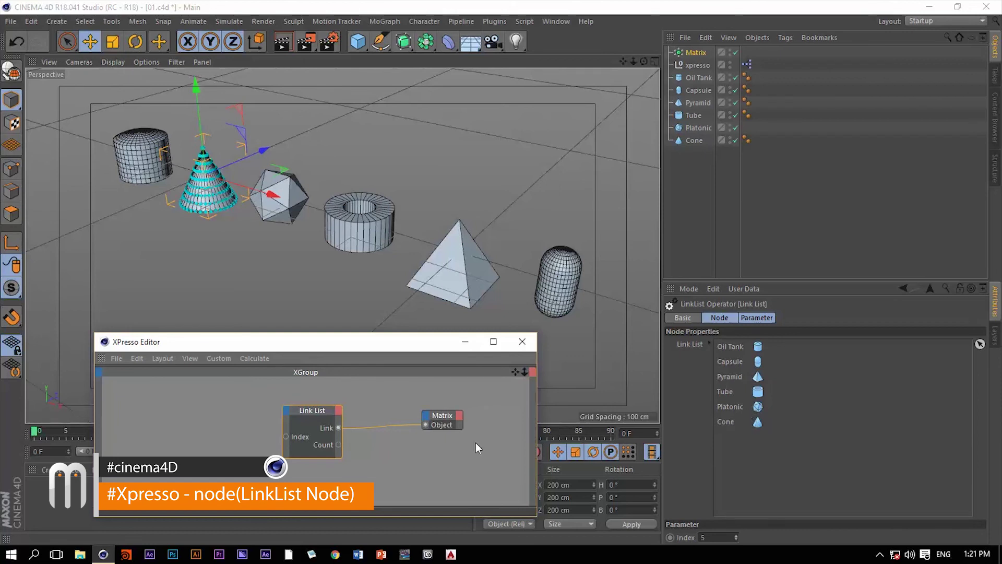
Add a Result node from New Node > XPresso > General
right_click(373, 393)
mouse_move(397, 399)
mouse_move(470, 400)
mouse_move(568, 400)
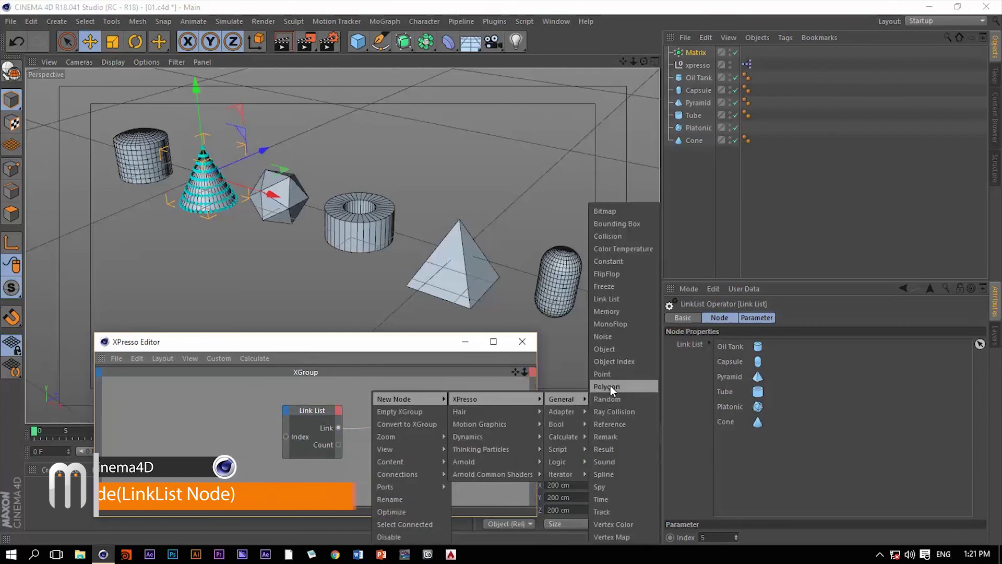
click(608, 448)
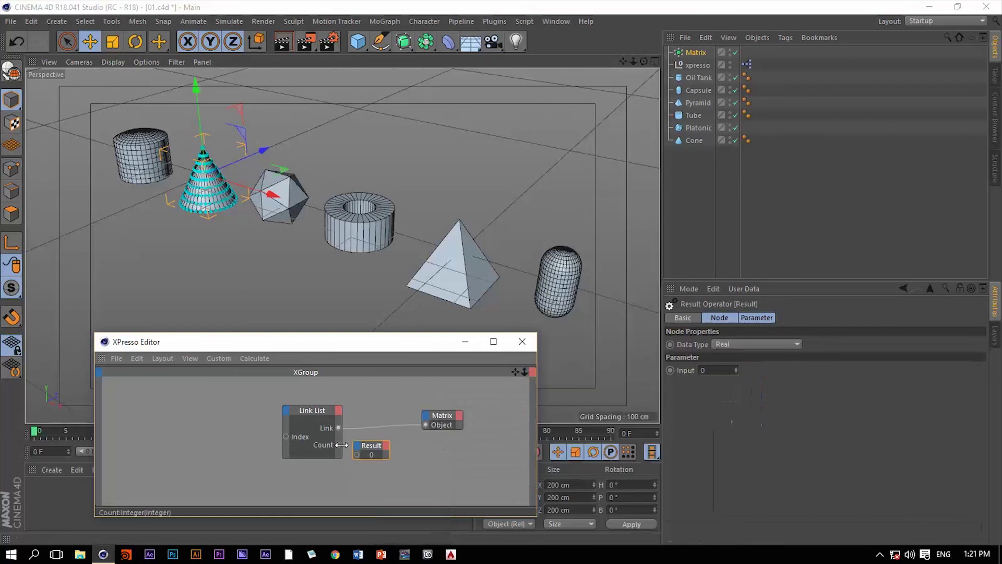
Wire the Link List's Count output into the Result node so it shows 6
drag(353, 455, 357, 454)
drag(375, 460, 391, 457)
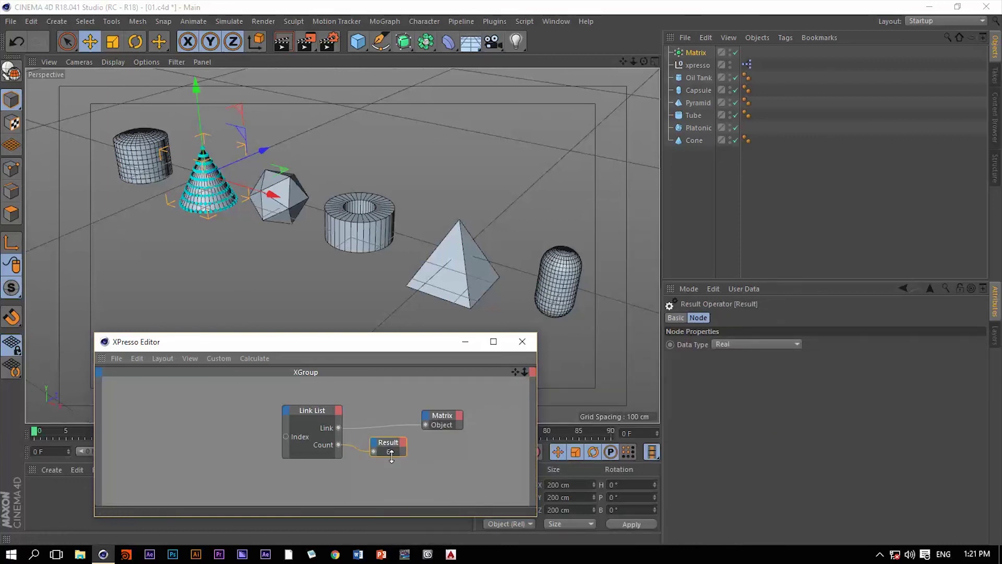
click(320, 410)
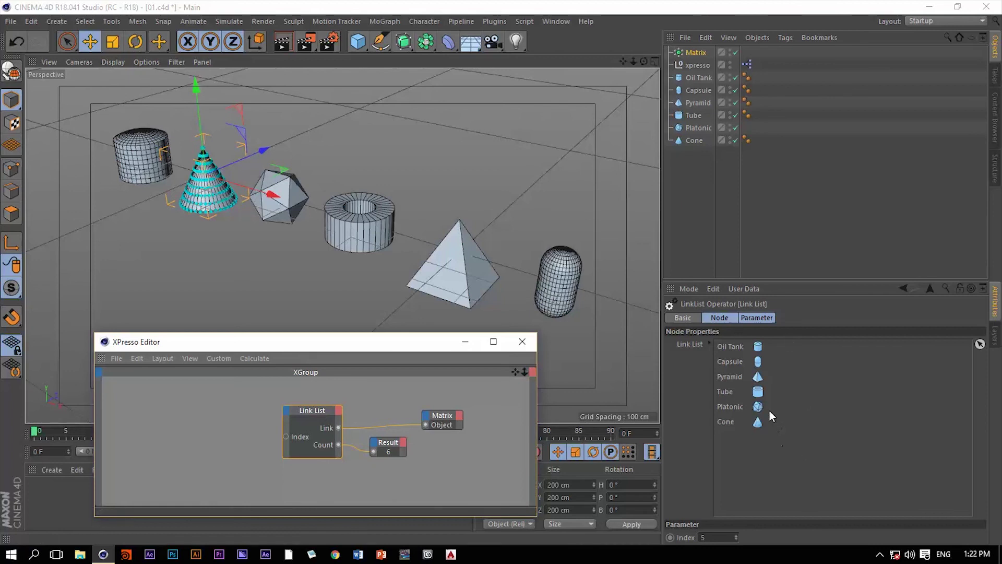
click(191, 424)
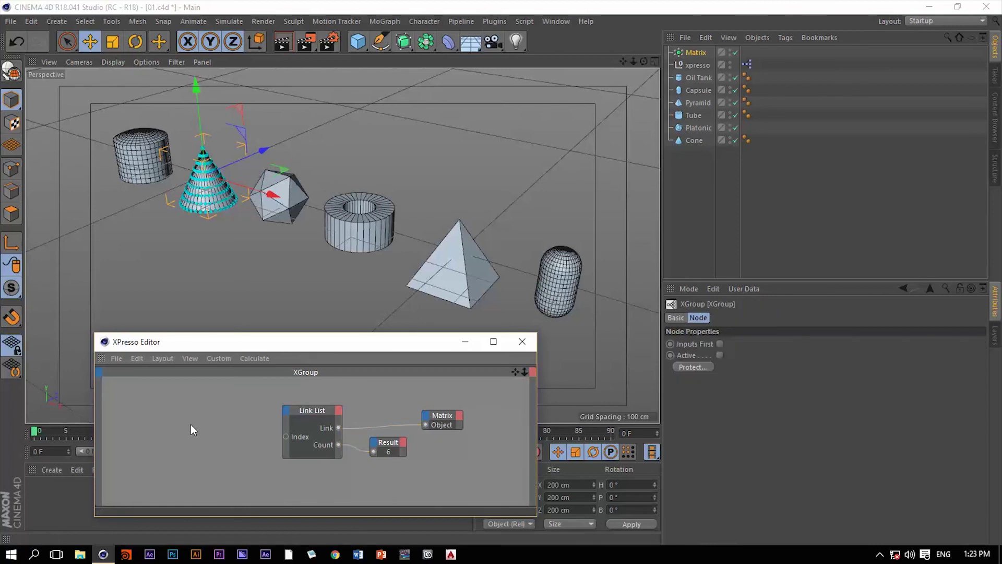